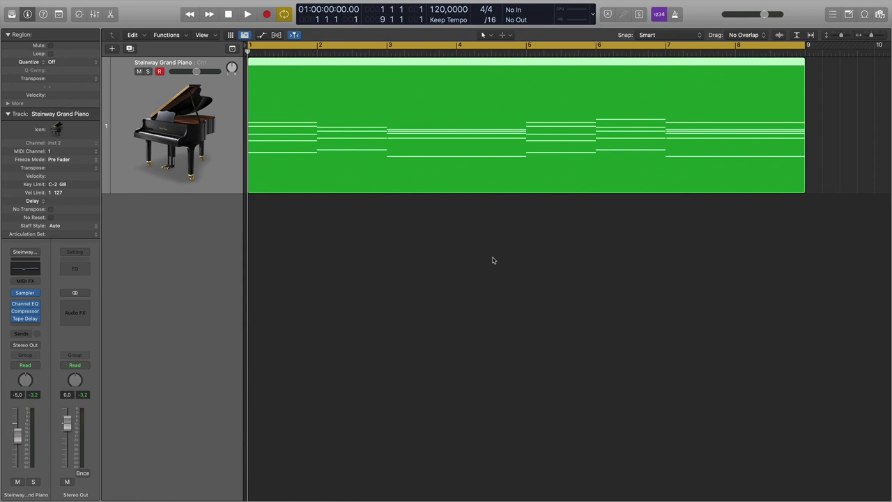
Open the Steinway Grand Piano region in the Piano Roll and play back its chord progression.
double_click(400, 64)
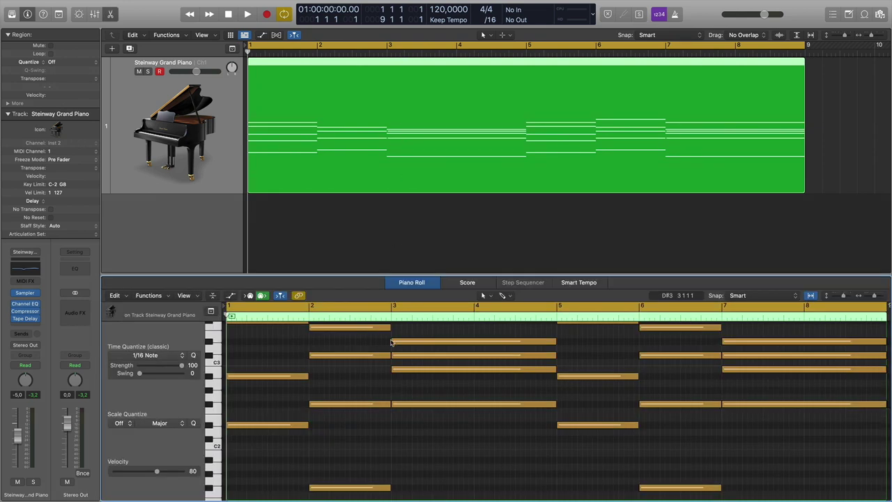
key(space)
scroll(391, 343, up, 2)
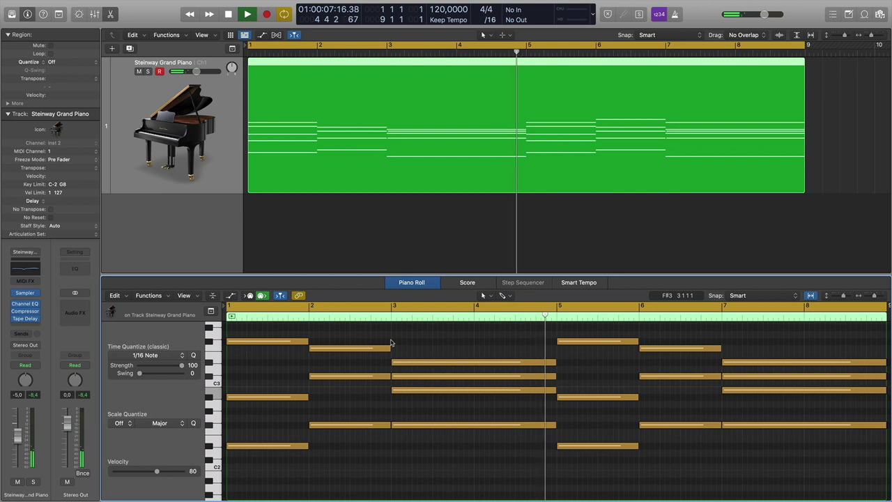
scroll(391, 343, down, 2)
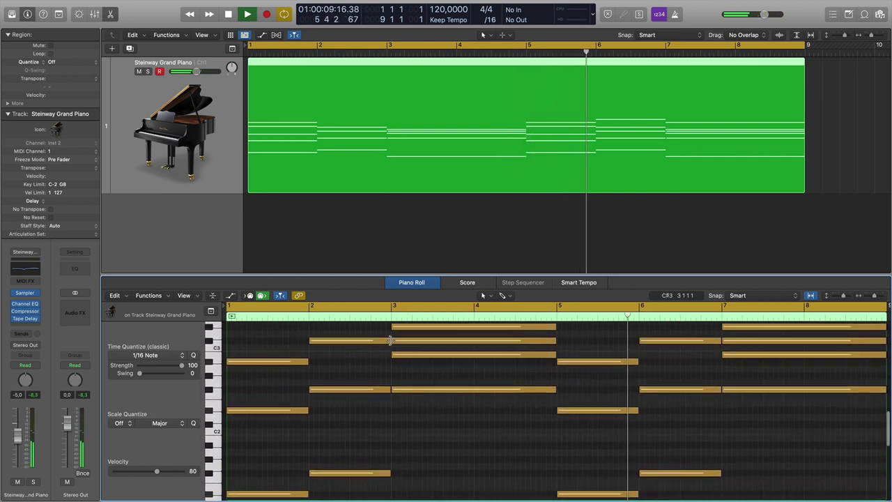
scroll(391, 342, up, 2)
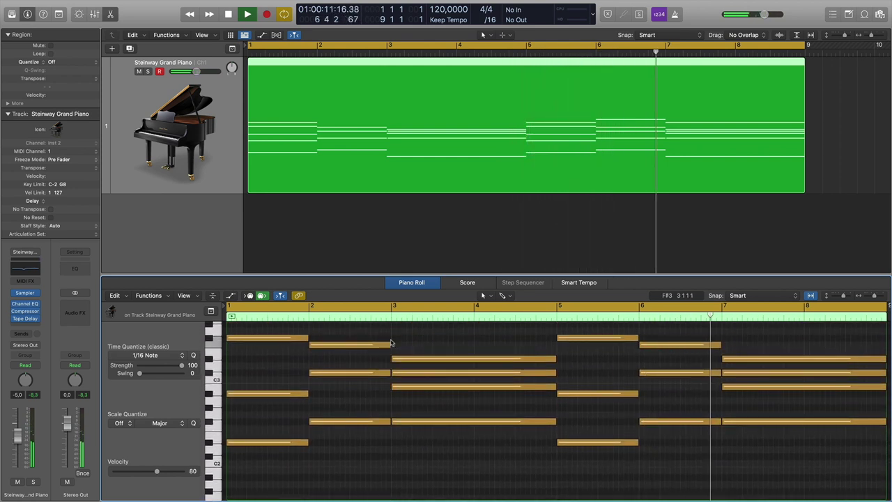
key(space)
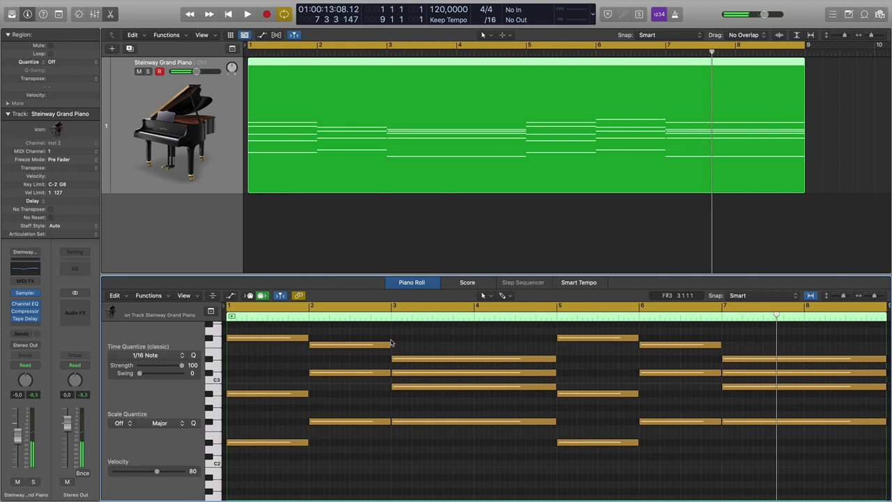
mouse_move(389, 342)
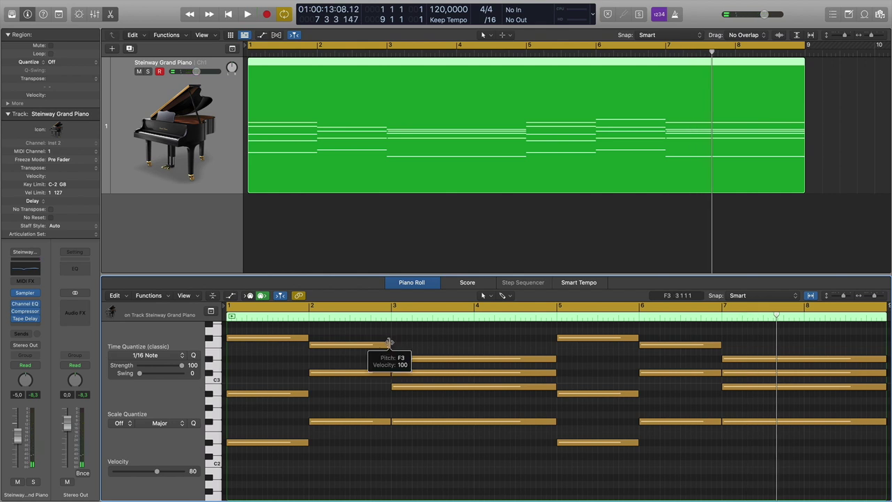
Zoom in on the opening chord at bar 1 and make the Piano Roll editor taller.
scroll(320, 354, down, 3)
scroll(264, 368, down, 3)
scroll(263, 367, up, 5)
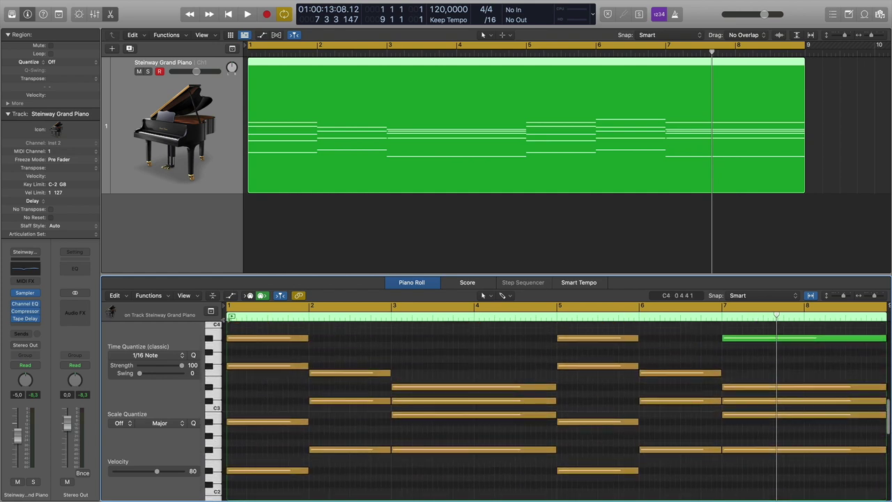
key(super+Right)
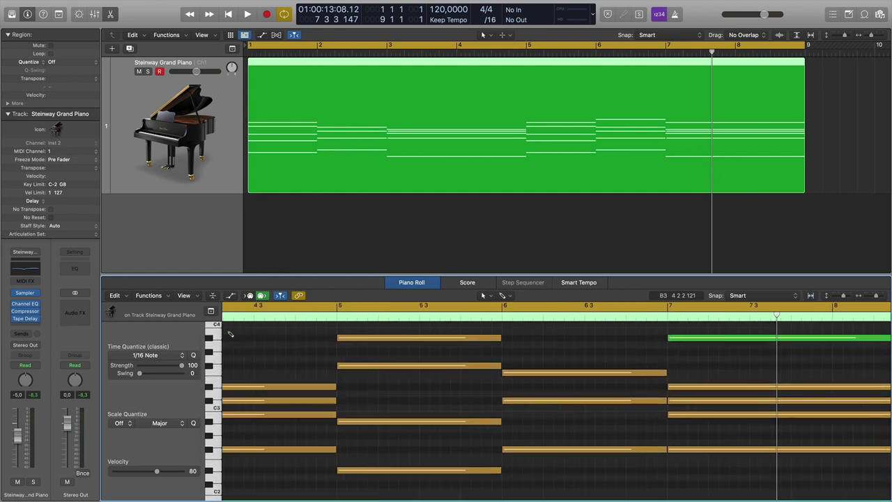
scroll(383, 368, left, 10)
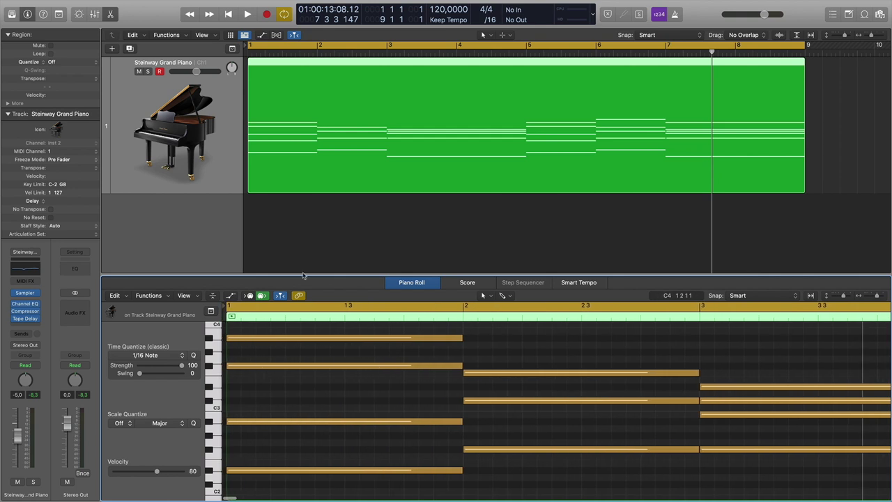
drag(302, 275, 302, 180)
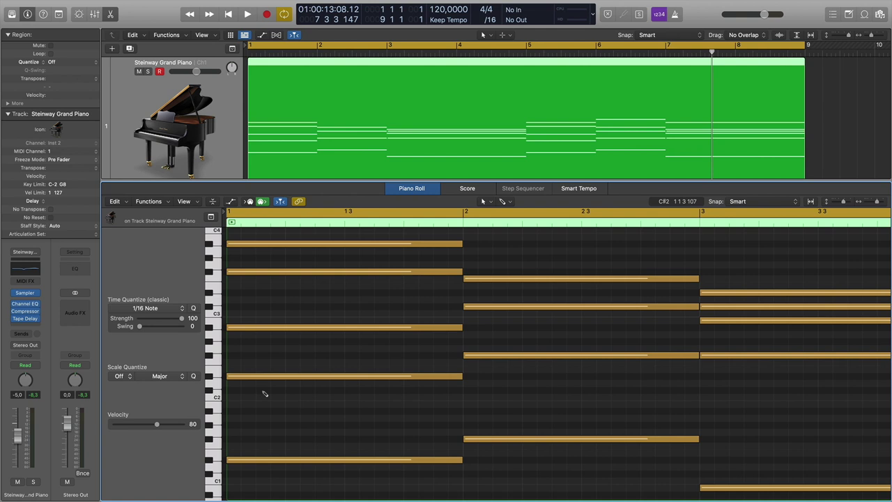
Stagger the first chord by moving D#2, A#2, F#3 and A#3 progressively slightly later than the bar start.
key(super+Right)
drag(233, 377, 236, 378)
mouse_move(236, 328)
mouse_down()
mouse_move(247, 331)
mouse_move(237, 332)
mouse_up()
drag(235, 376, 236, 380)
click(245, 274)
mouse_move(245, 276)
mouse_down()
mouse_move(254, 276)
mouse_move(247, 262)
mouse_move(257, 268)
mouse_up()
Play back the staggered first chord to hear its strummed timing.
scroll(264, 301, up, 2)
scroll(257, 276, up, 10)
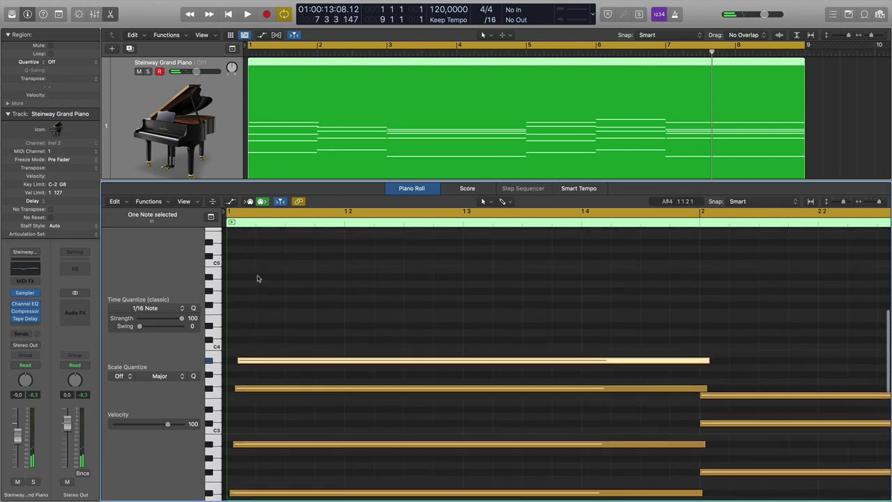
scroll(257, 277, up, 1)
key(space)
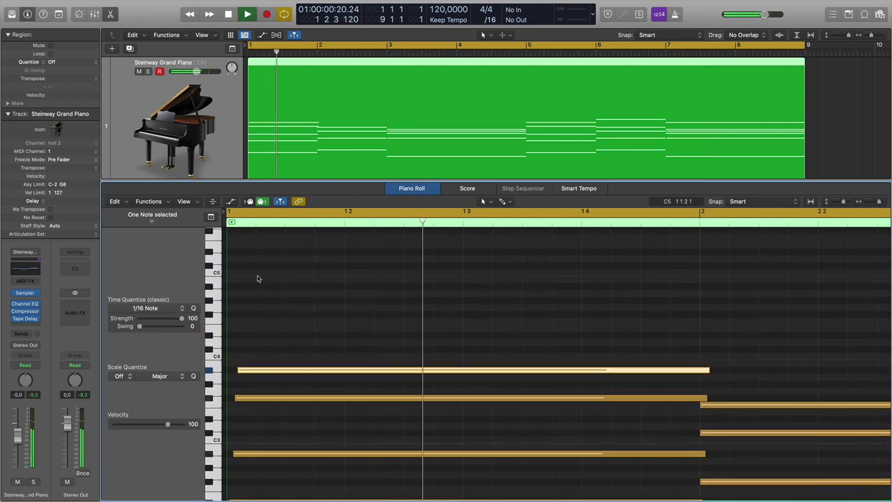
scroll(257, 279, down, 10)
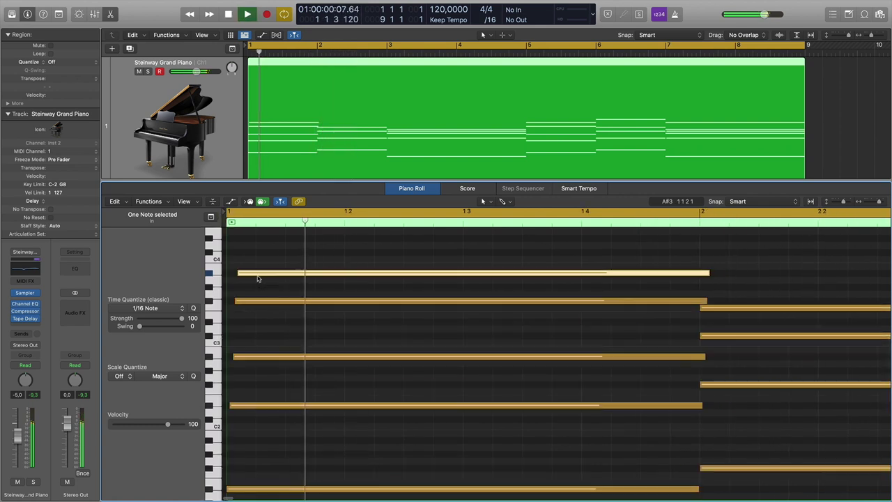
key(space)
Try moving the first chord's D#2, A#2, F#3 and A#3 slightly further back in time and audition the result.
drag(261, 408, 265, 409)
drag(259, 358, 260, 361)
drag(247, 304, 260, 273)
scroll(264, 296, up, 1)
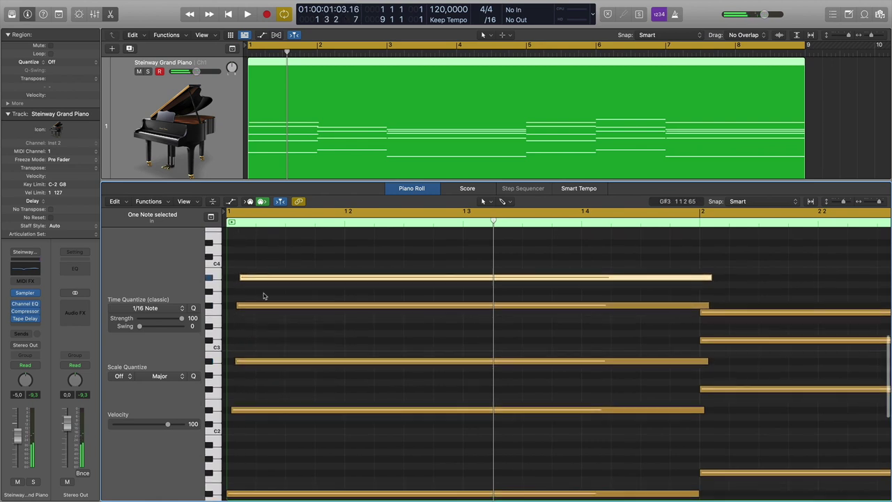
key(space)
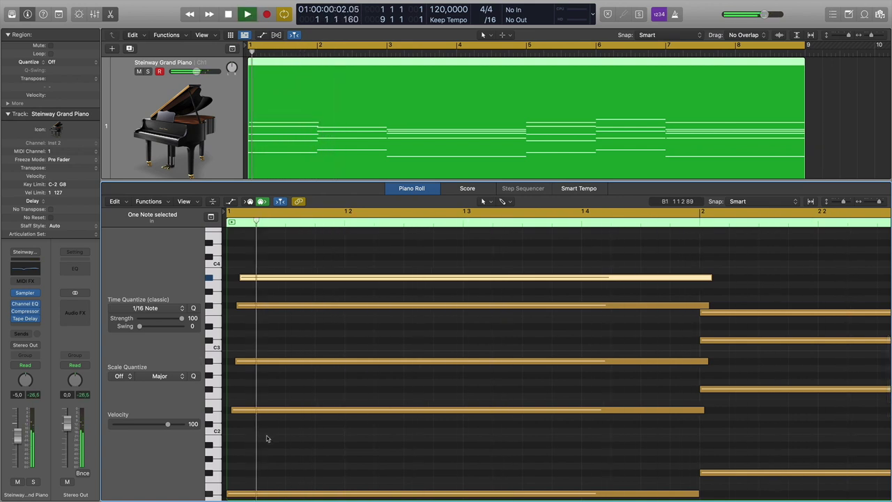
key(space)
Return the first chord's D#2 and A#2 to the start of bar 1 and move F#3 and A#3 slightly earlier.
click(245, 411)
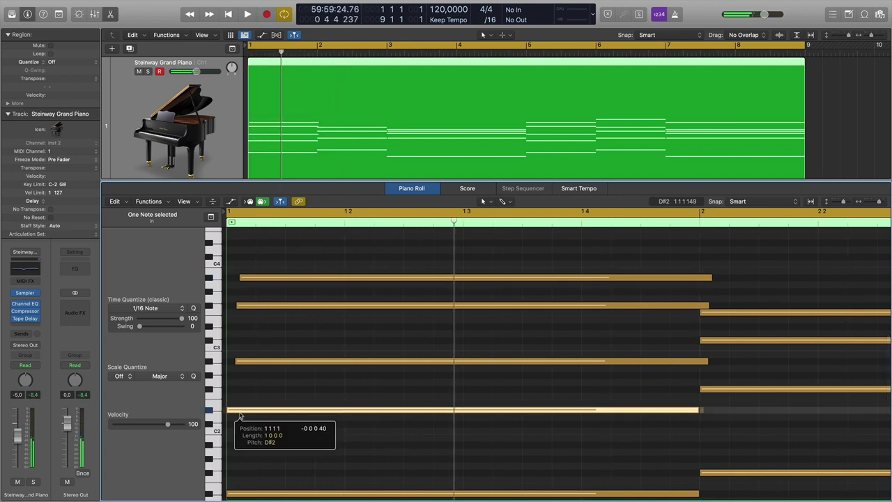
key(space)
key(space)
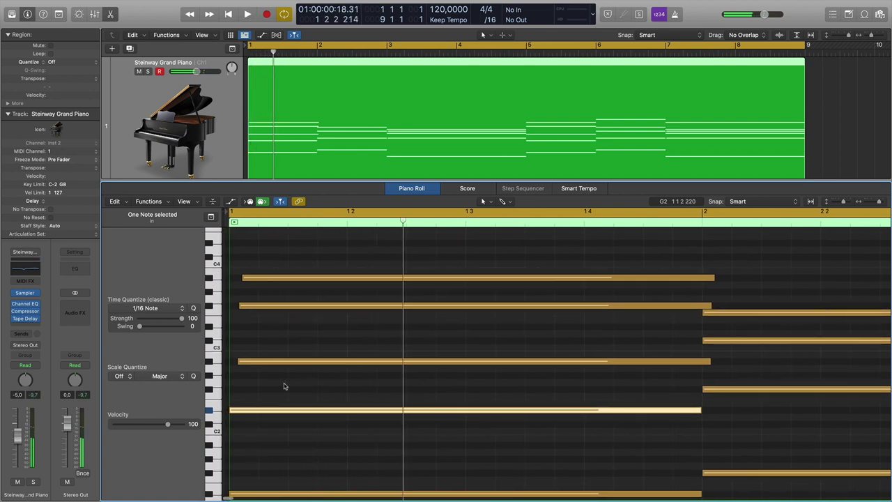
drag(257, 365, 253, 367)
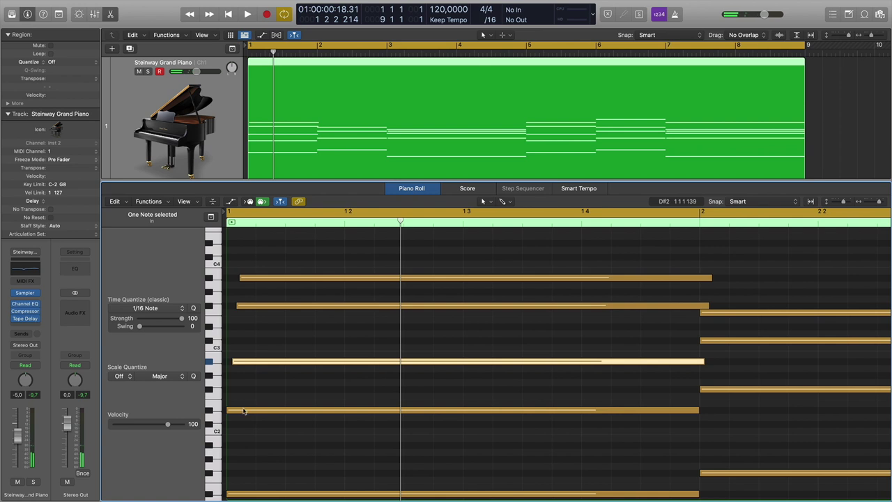
drag(256, 364, 252, 365)
drag(263, 308, 251, 283)
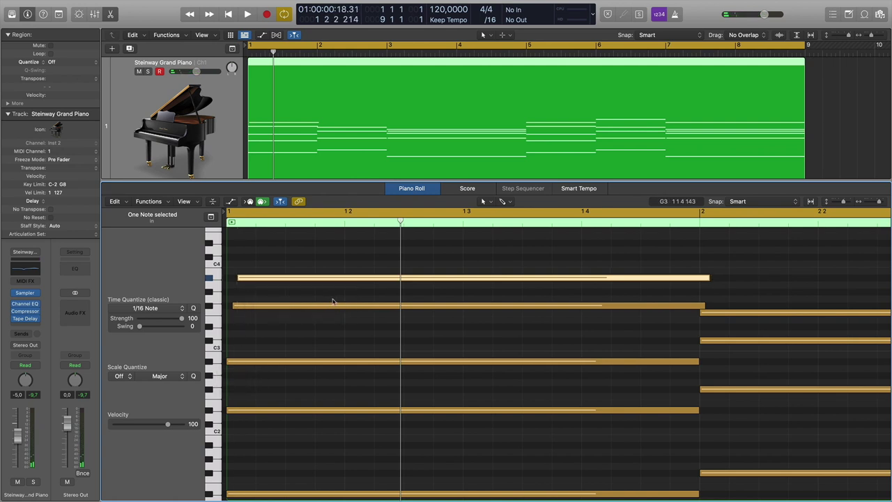
Audition the first chord, then delay C#3 and F3 of the bar 2 chord, with F3 starting at 2 1 1 88.
key(space)
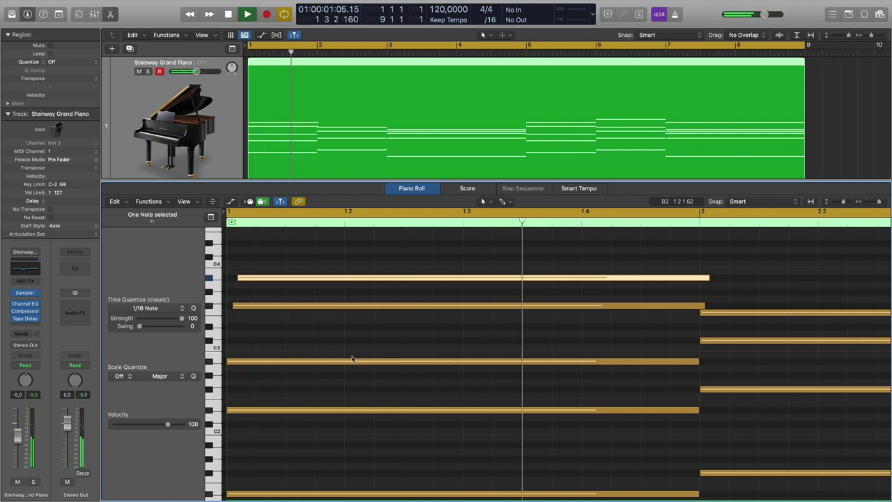
key(space)
drag(711, 341, 721, 316)
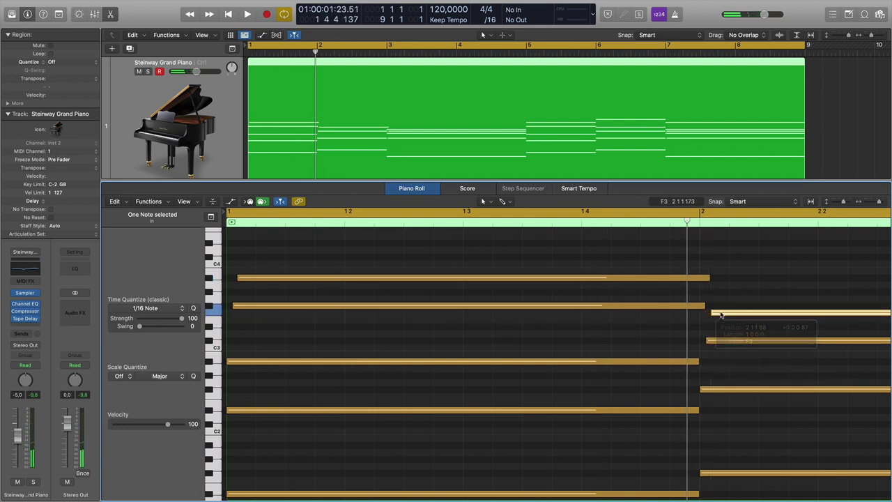
click(148, 201)
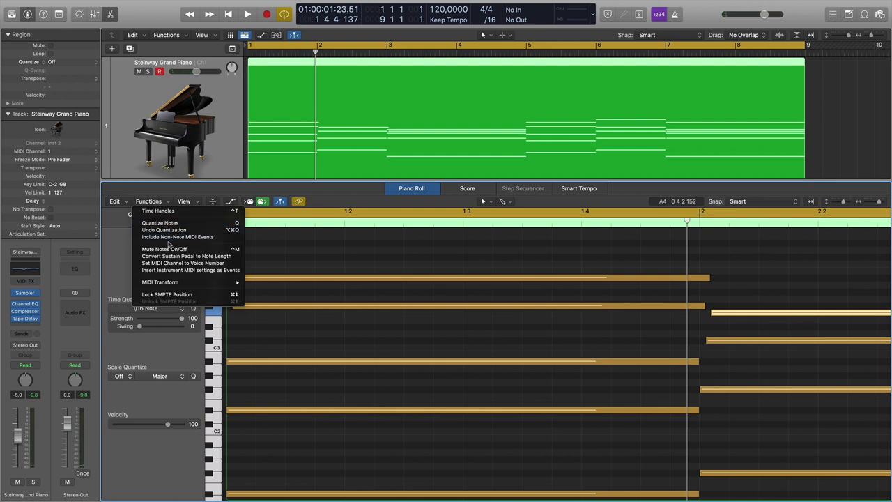
mouse_move(181, 282)
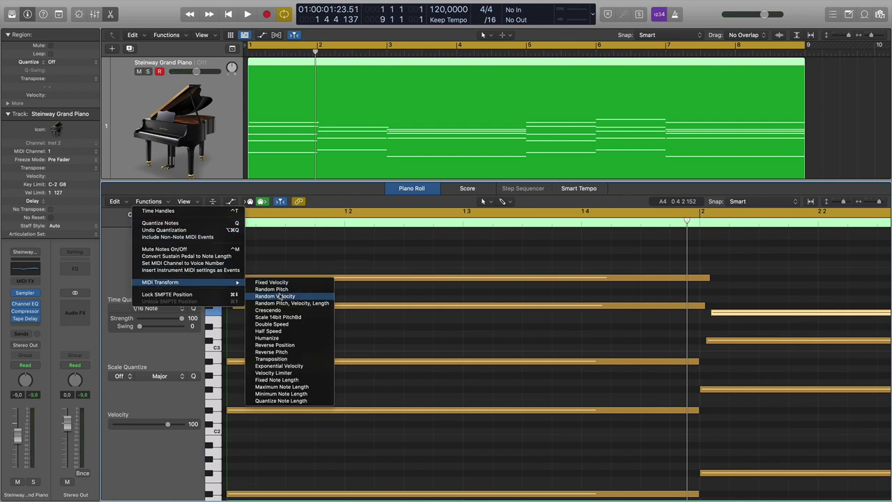
click(454, 263)
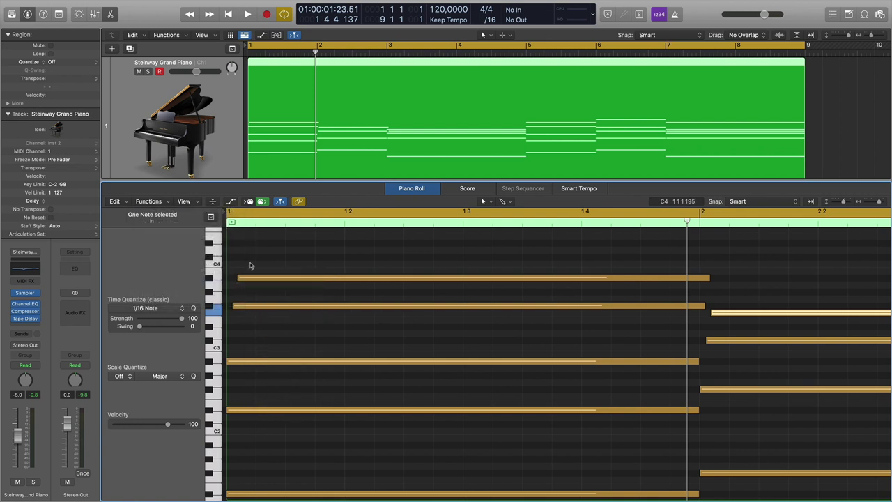
Play through the first chords, then move C#3 and D#3 of the bar 3 chord slightly later, with D#3 starting last.
key(space)
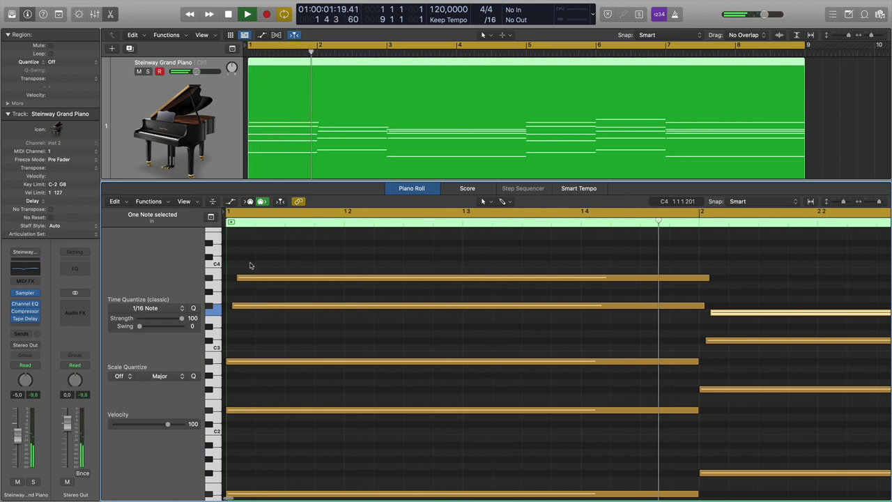
key(space)
click(511, 287)
drag(479, 341, 494, 327)
scroll(494, 328, down, 5)
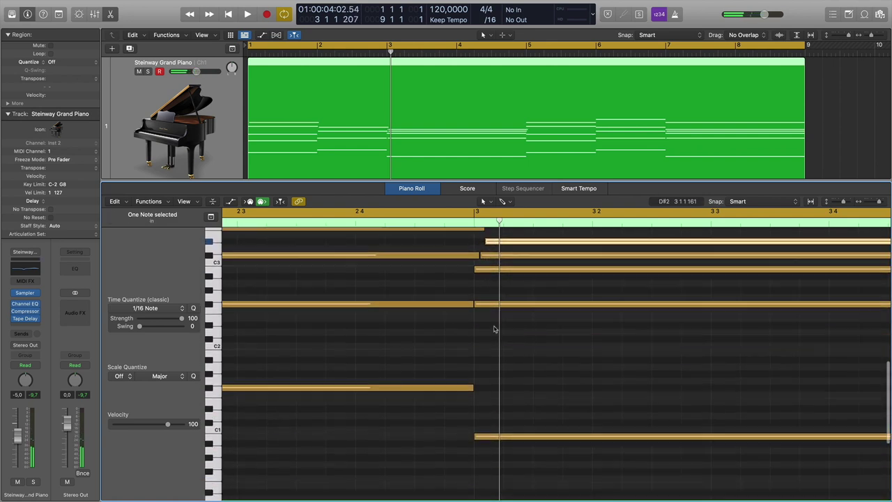
Zoom out to the whole region and play back the progression with its staggered chords.
key(space)
key(super+Left)
key(super+Left)
key(super+Left)
key(super+Left)
key(super+Left)
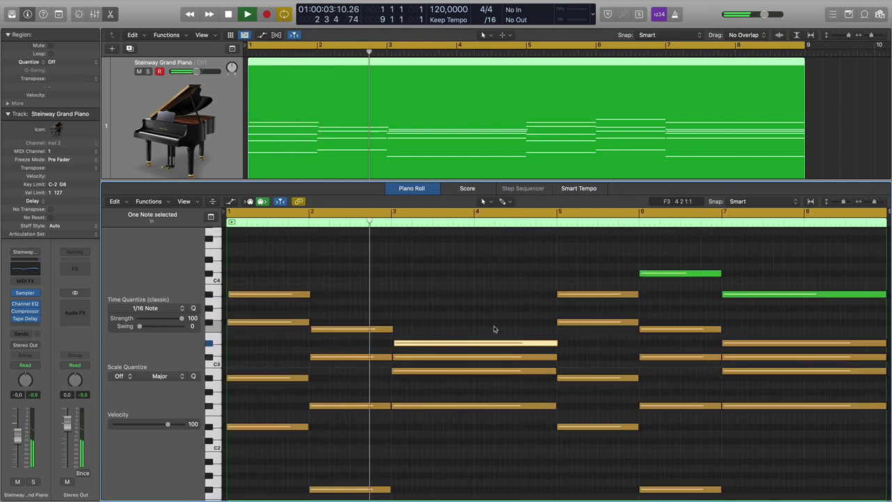
key(space)
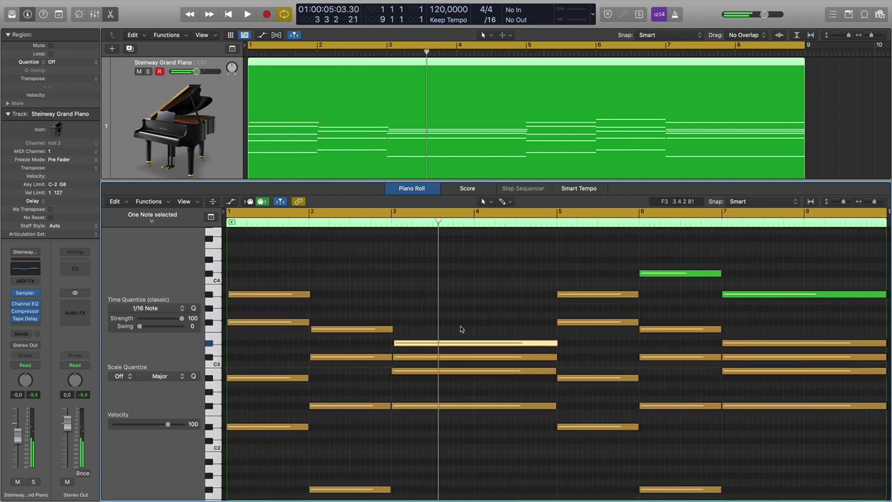